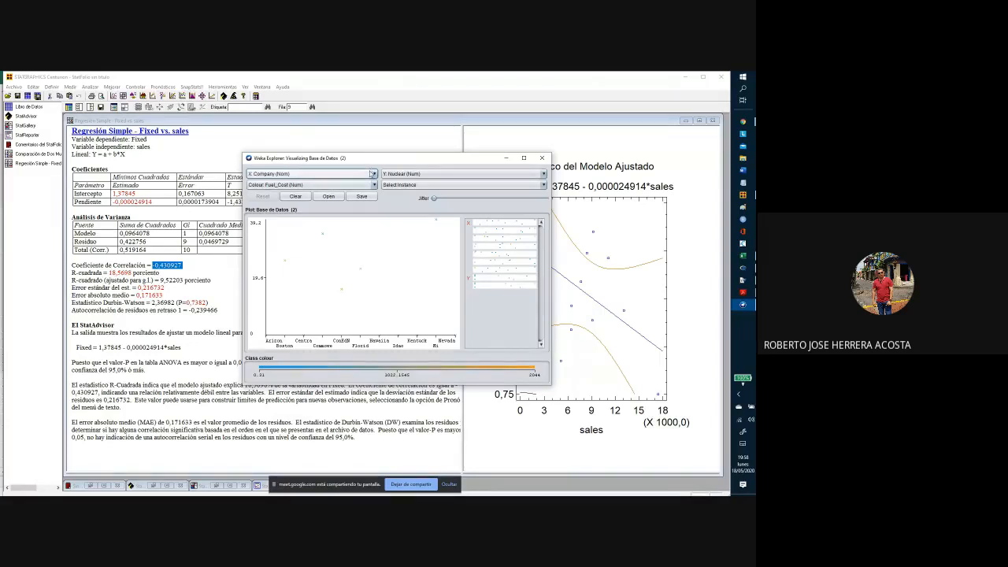
Step: Plot Cost on the X axis against Sales on the Y axis in the Base de Datos (2) scatter plot
click(375, 174)
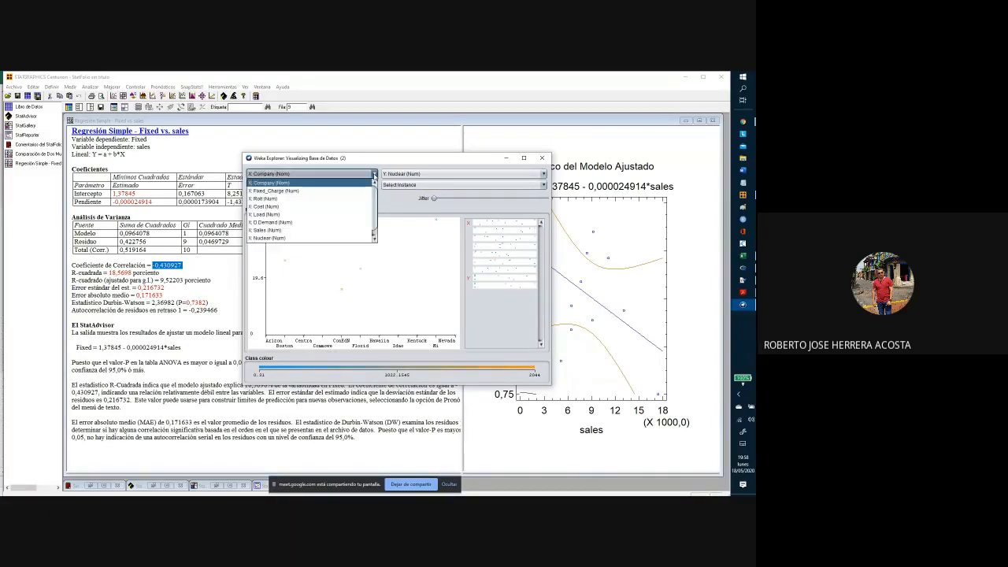
click(299, 208)
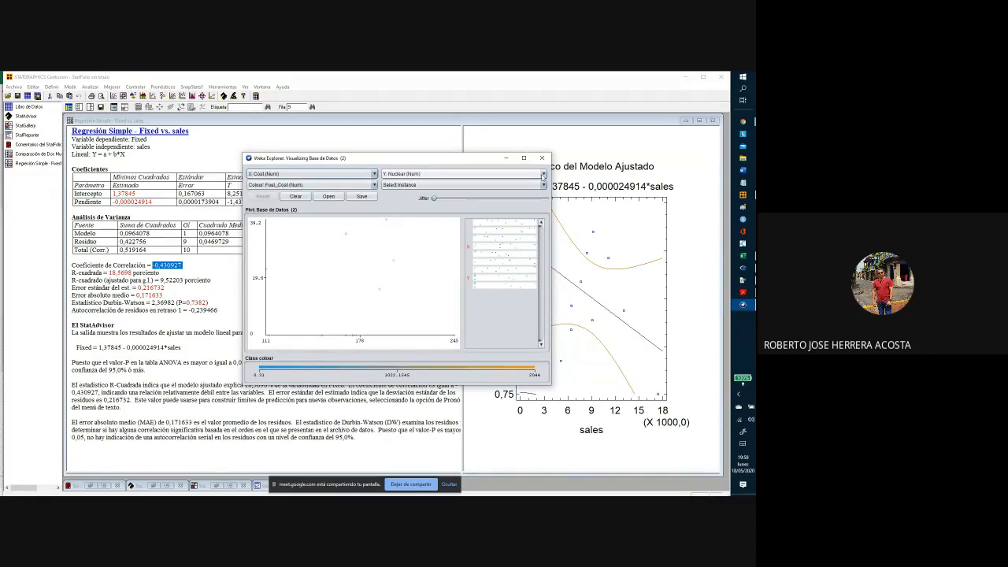
click(543, 174)
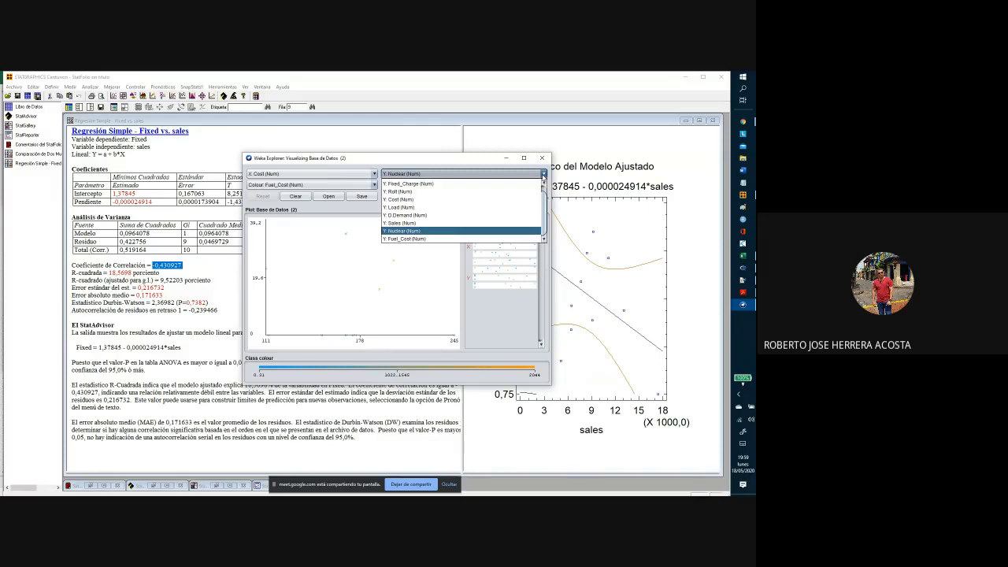
click(426, 223)
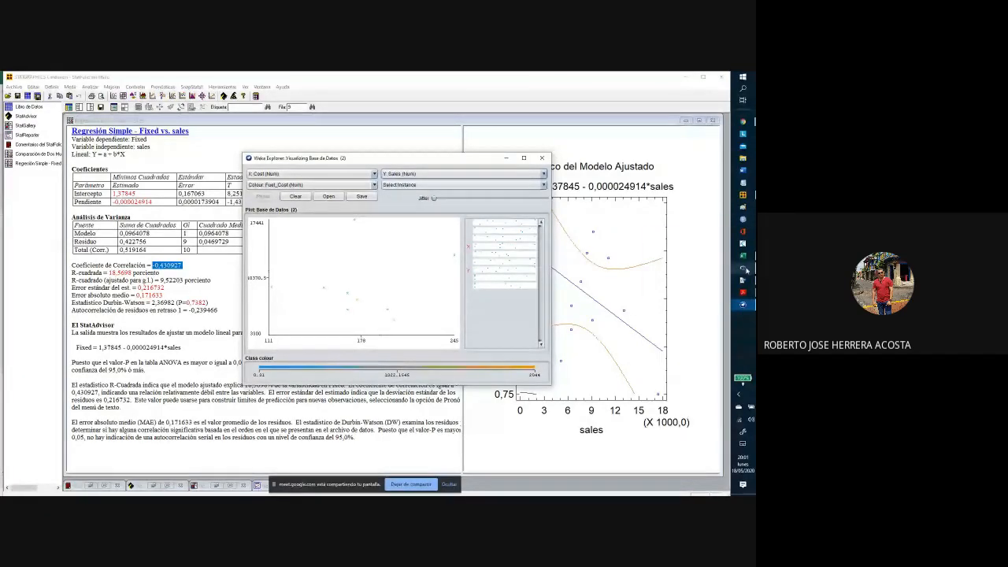
Step: Bring up the Weka GUI Chooser and the Weka Explorer, and show the preprocessing view of the Base de Datos (2) data
mouse_move(749, 276)
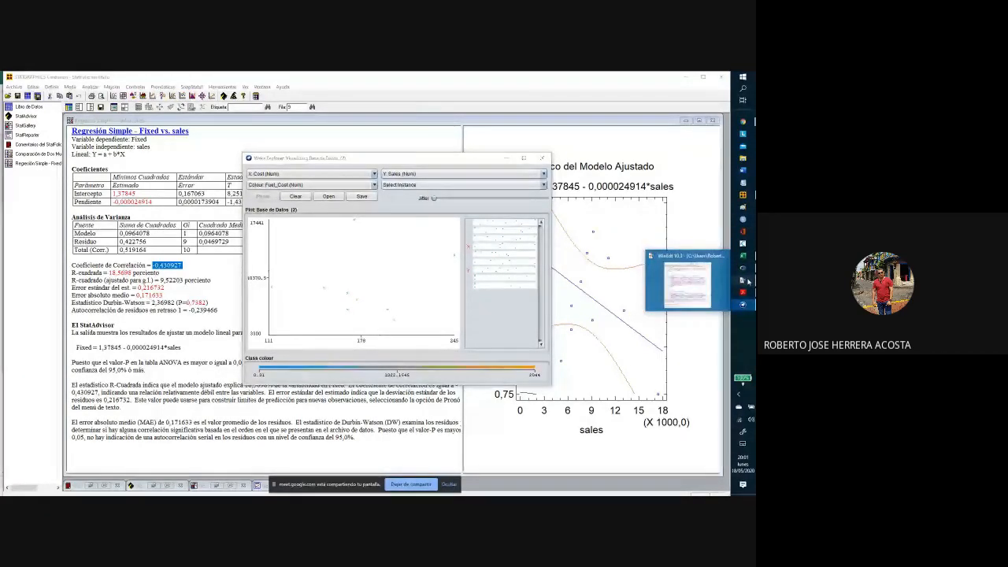
click(748, 280)
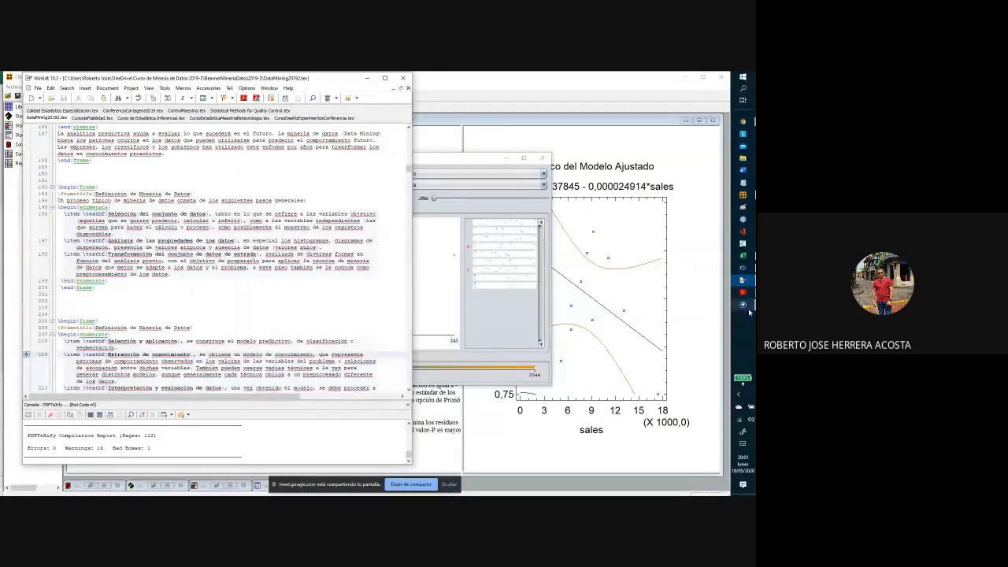
mouse_move(748, 310)
click(687, 207)
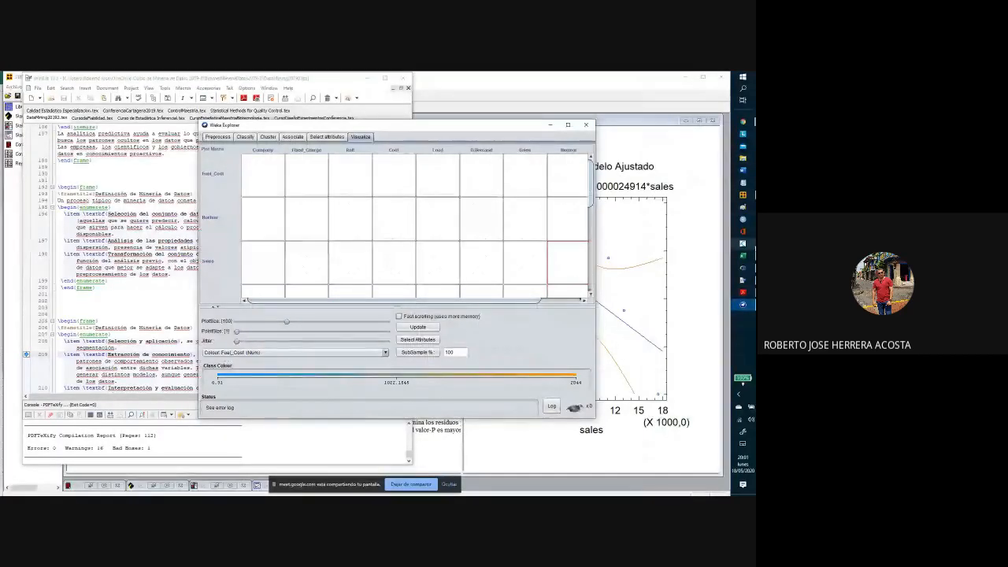
mouse_move(748, 288)
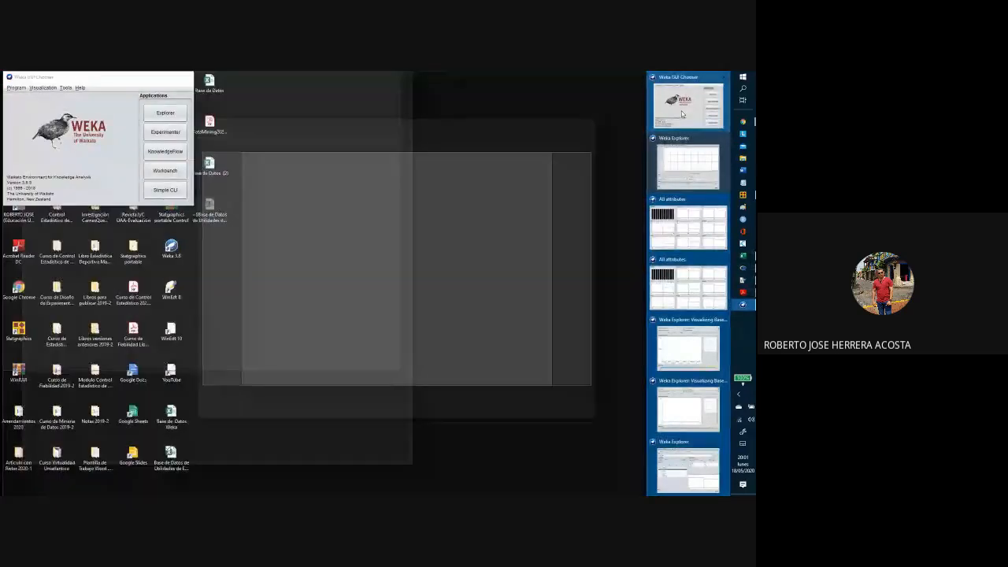
click(682, 110)
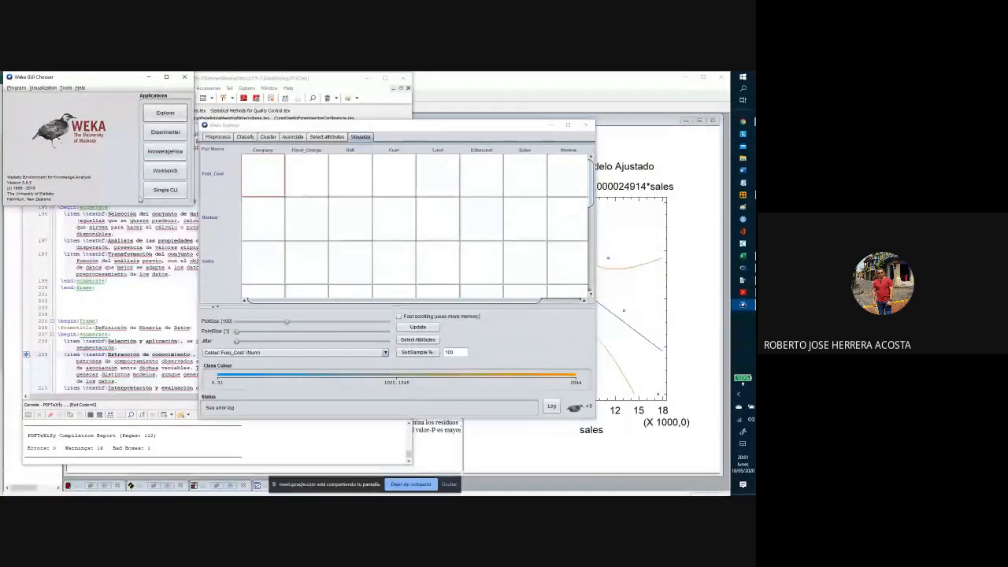
click(215, 138)
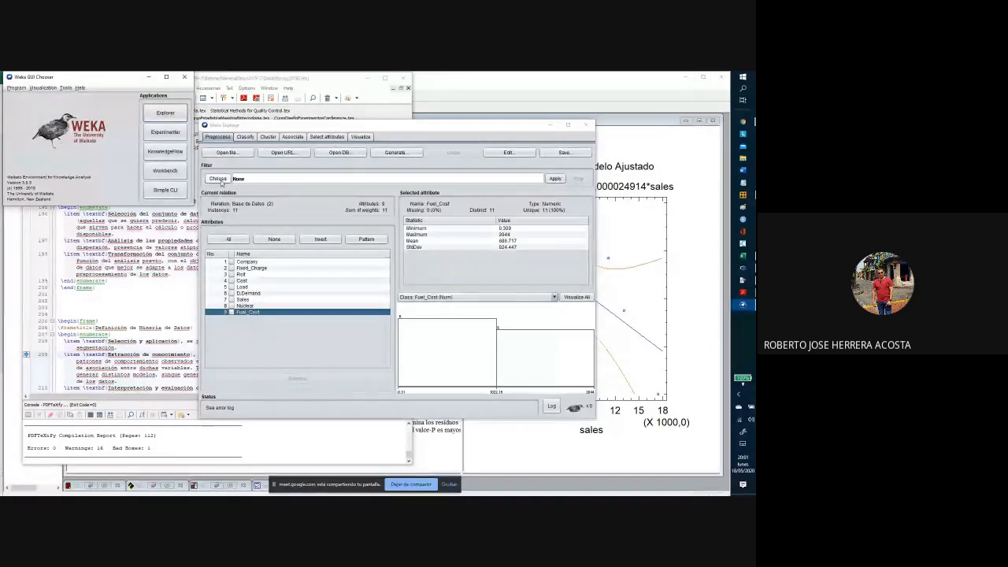
Step: Examine the unsupervised attribute and instance filters available for preprocessing the dataset
click(219, 180)
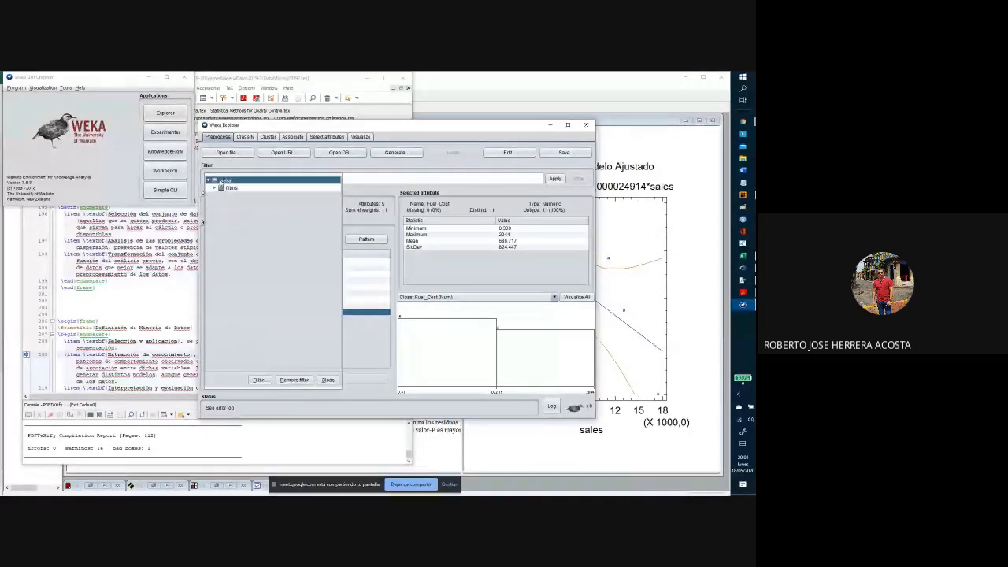
click(215, 189)
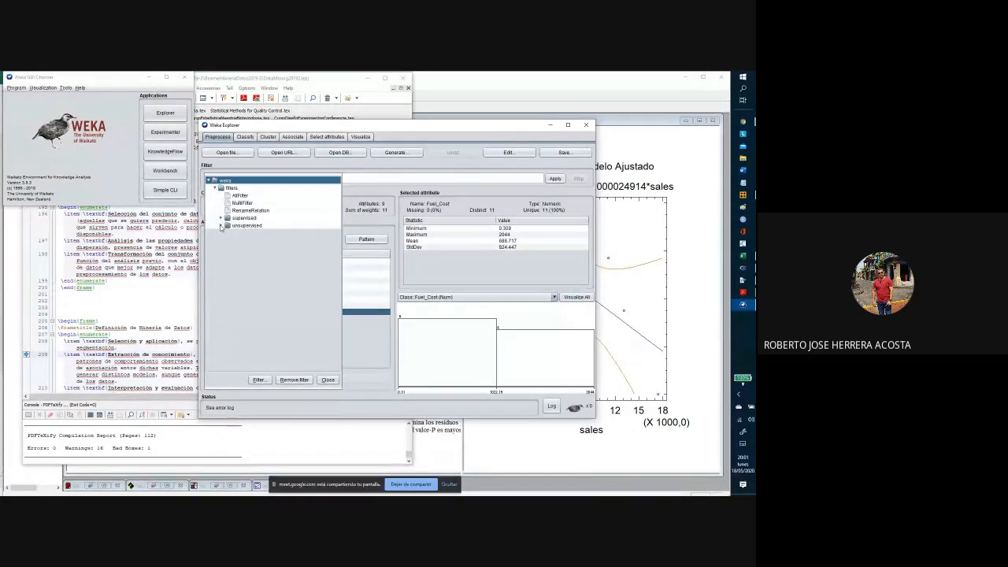
click(221, 226)
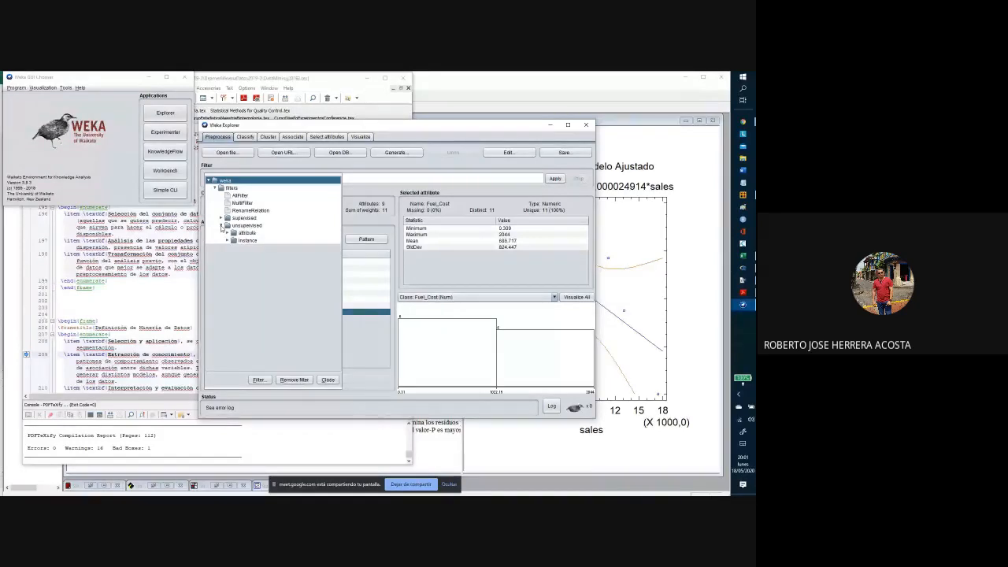
click(227, 233)
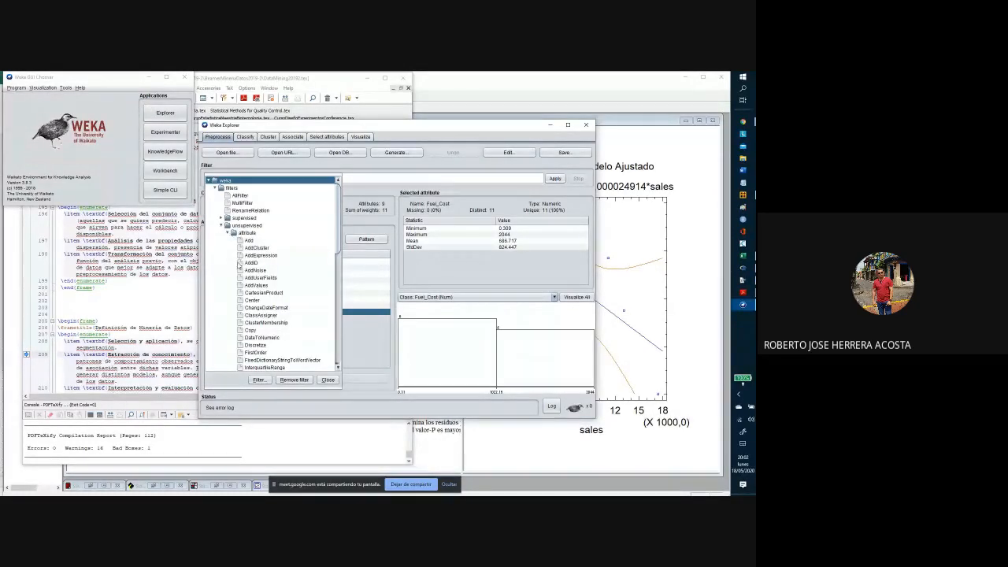
scroll(236, 264, down, 10)
scroll(236, 267, down, 3)
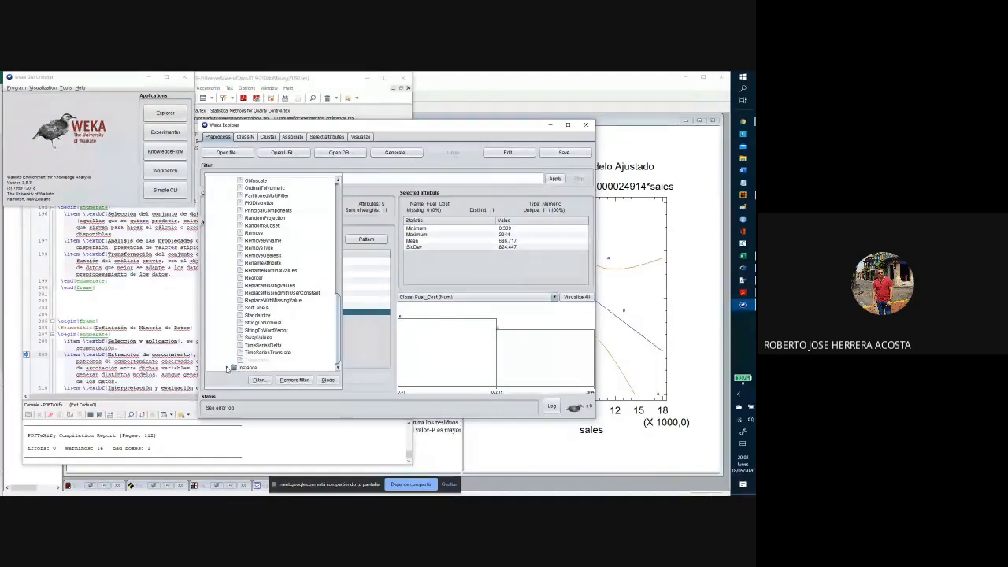
click(228, 368)
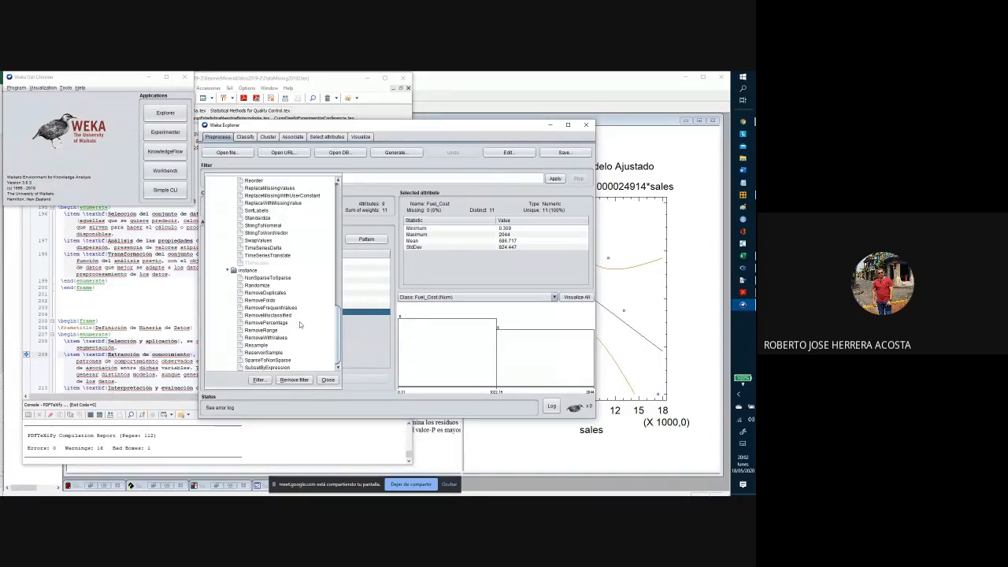
scroll(301, 323, up, 4)
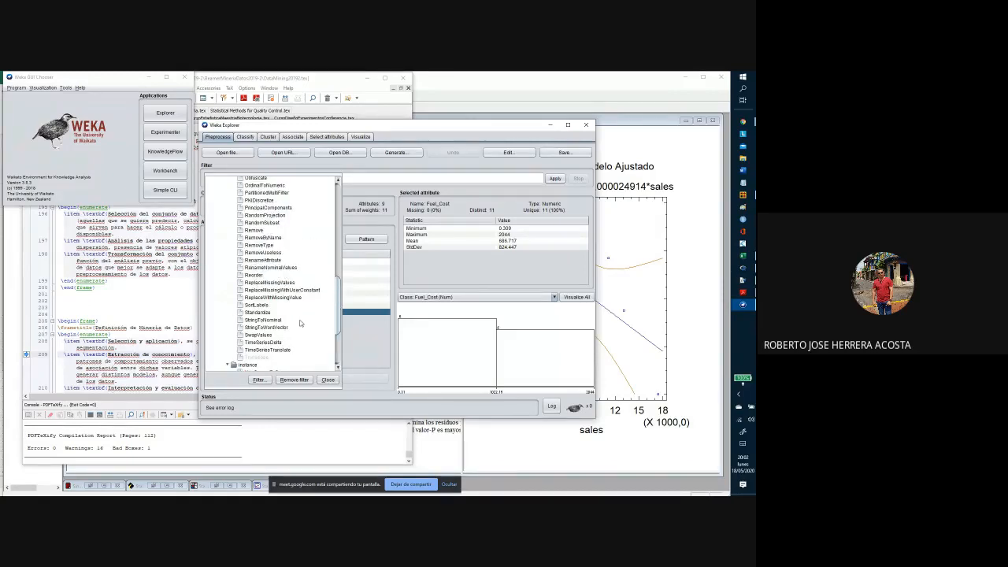
scroll(301, 323, up, 5)
scroll(301, 323, up, 8)
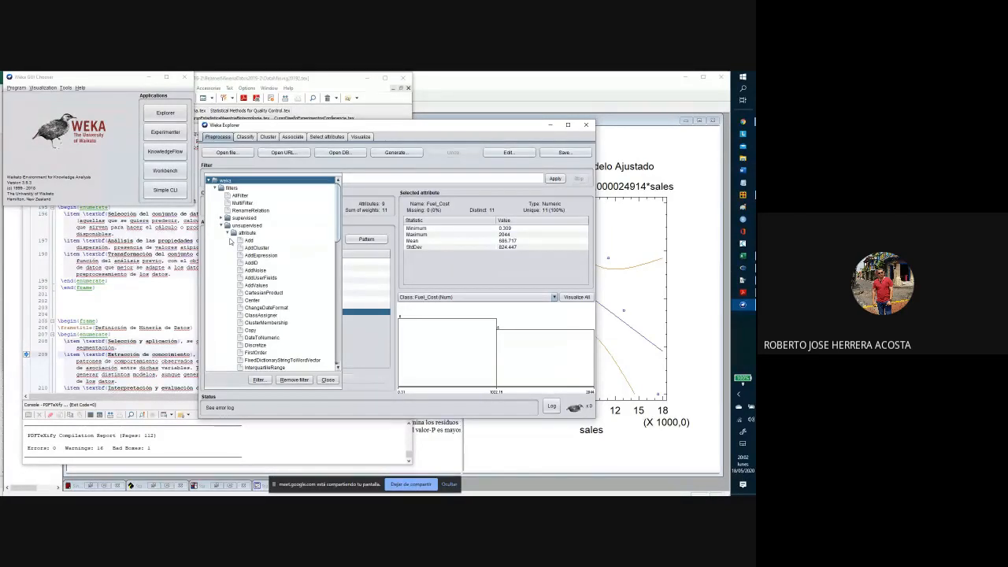
Step: Expand the supervised filters to examine their attribute and instance groups
click(223, 219)
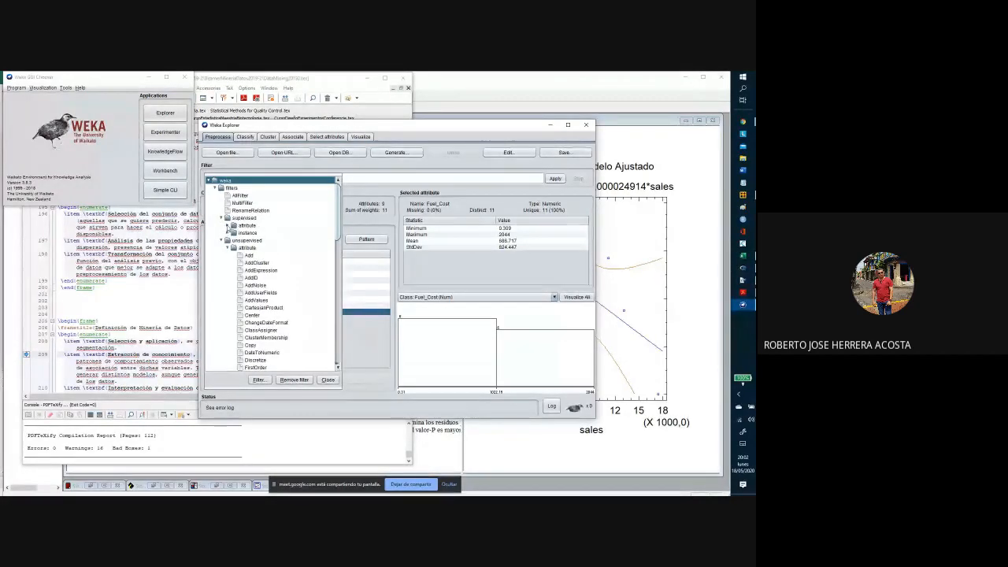
click(228, 226)
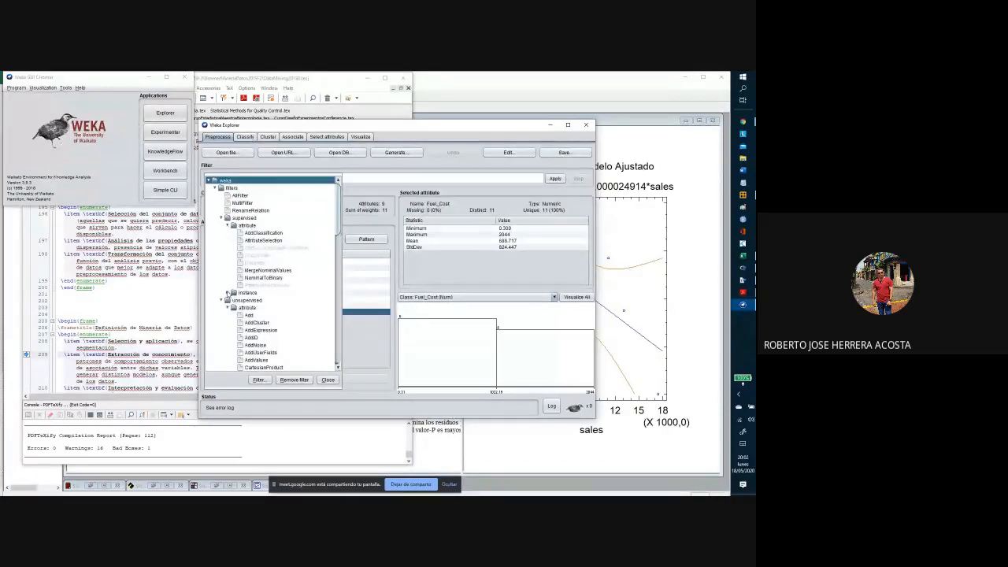
click(228, 293)
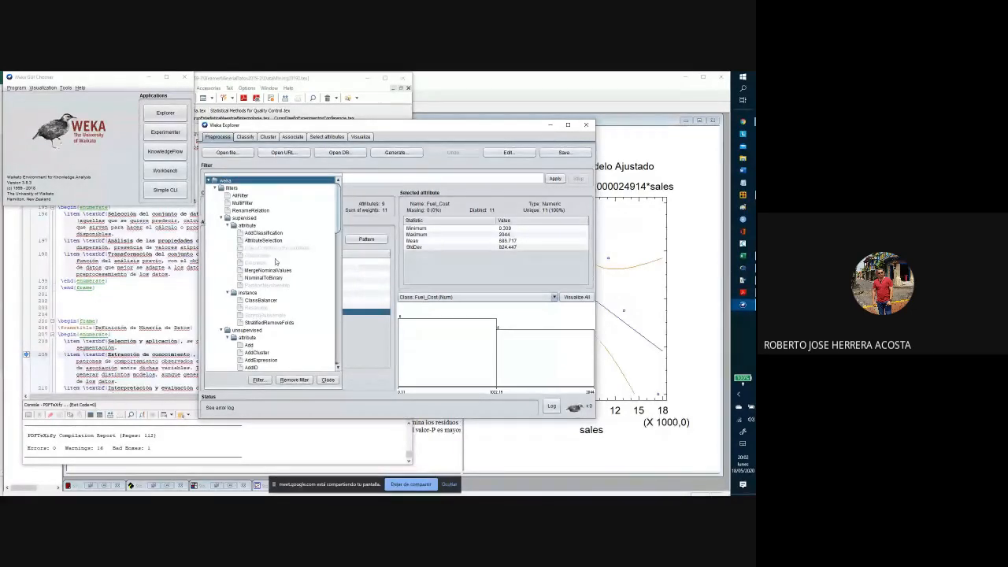
Step: Choose the unsupervised attribute filter Discretize for the dataset
scroll(276, 262, down, 3)
scroll(275, 261, down, 3)
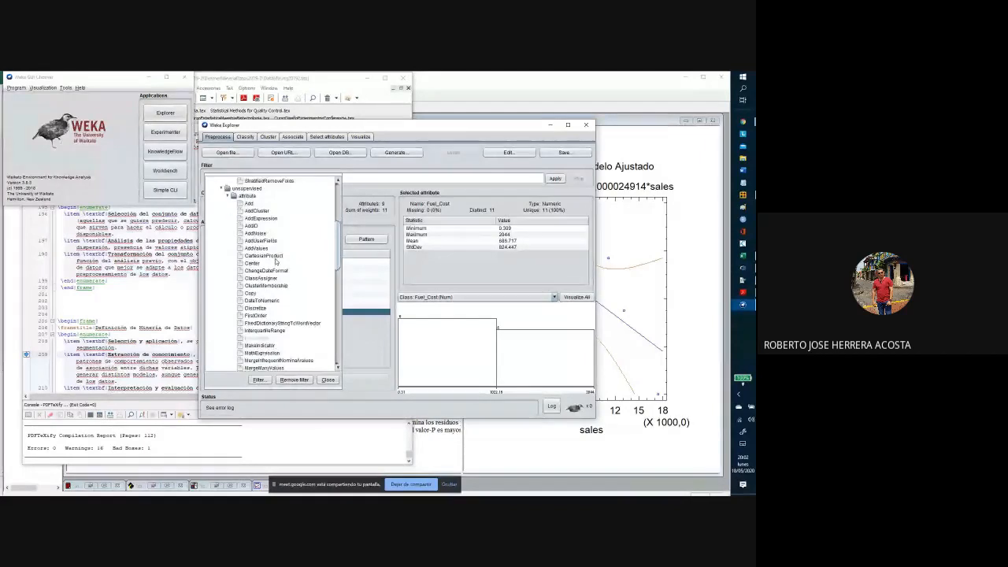
scroll(275, 262, down, 1)
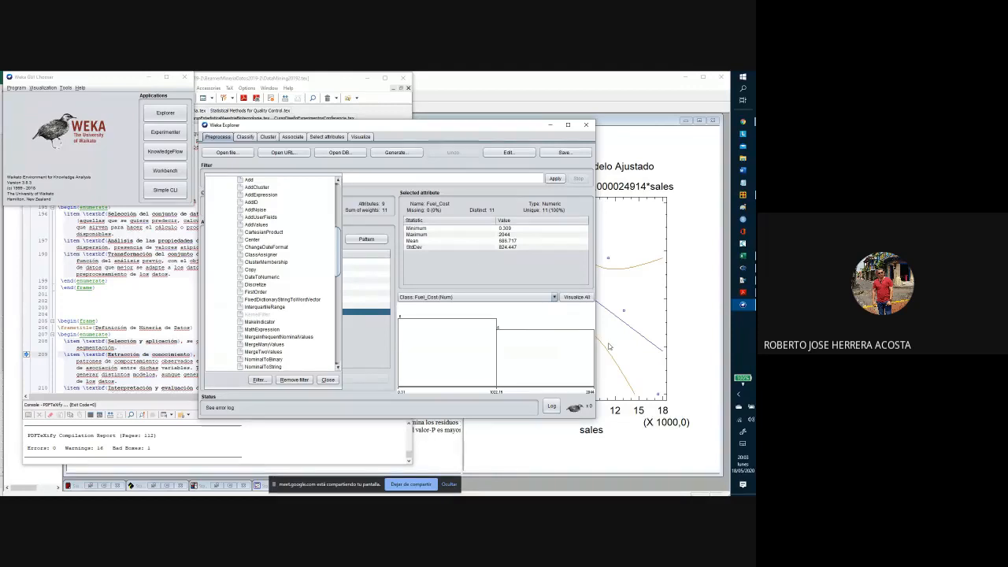
mouse_move(519, 312)
drag(336, 260, 339, 245)
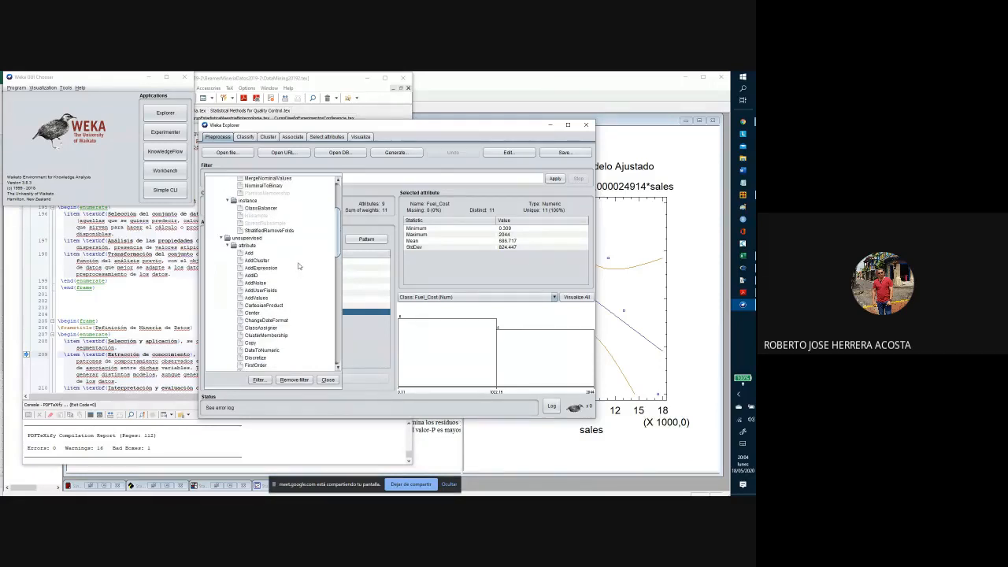
scroll(297, 265, down, 1)
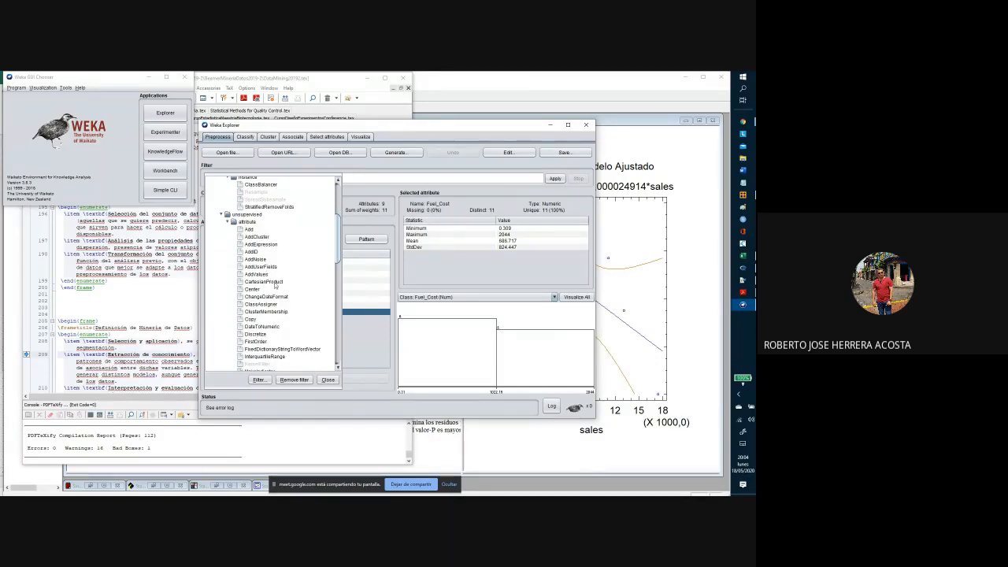
scroll(273, 315, down, 1)
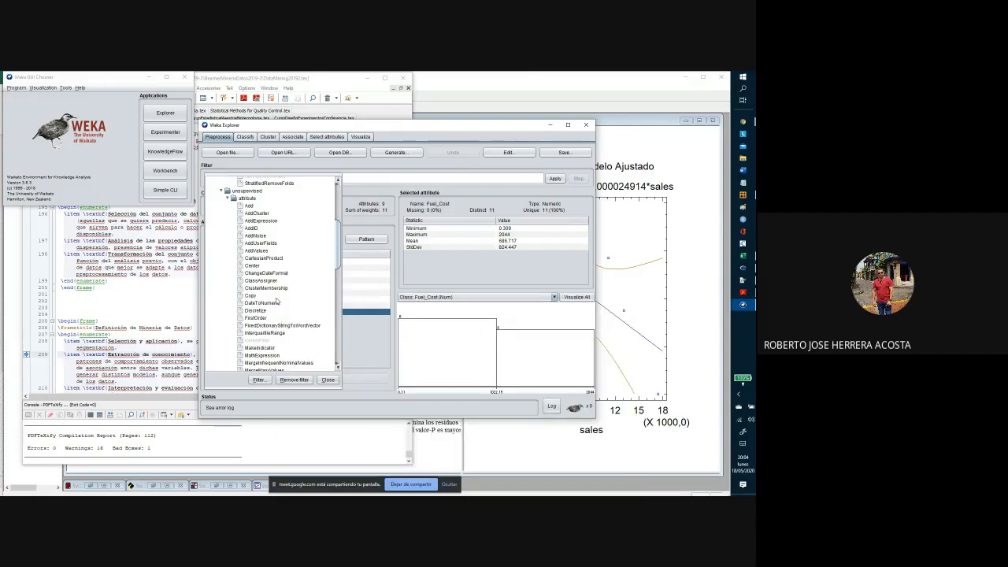
scroll(278, 306, down, 1)
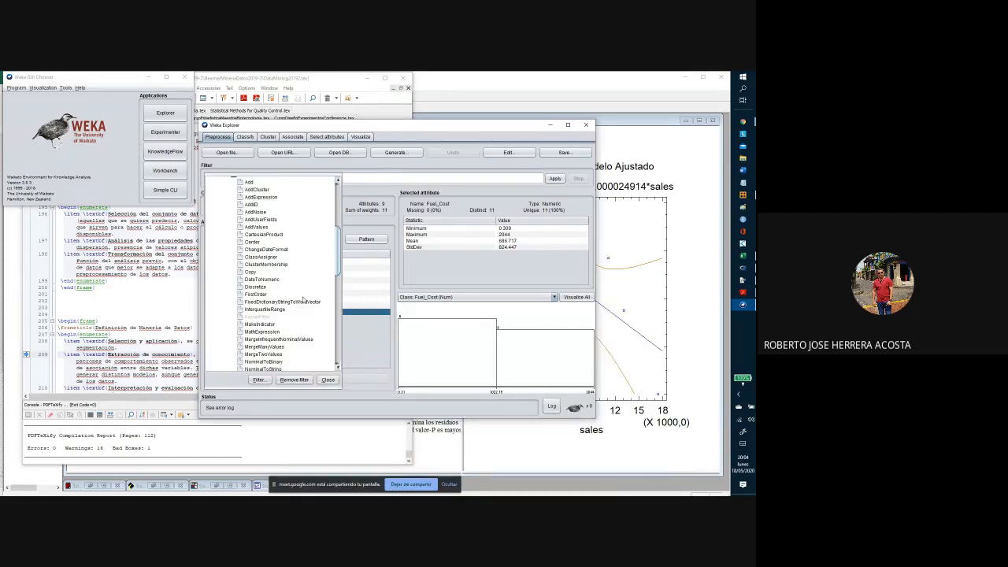
click(260, 287)
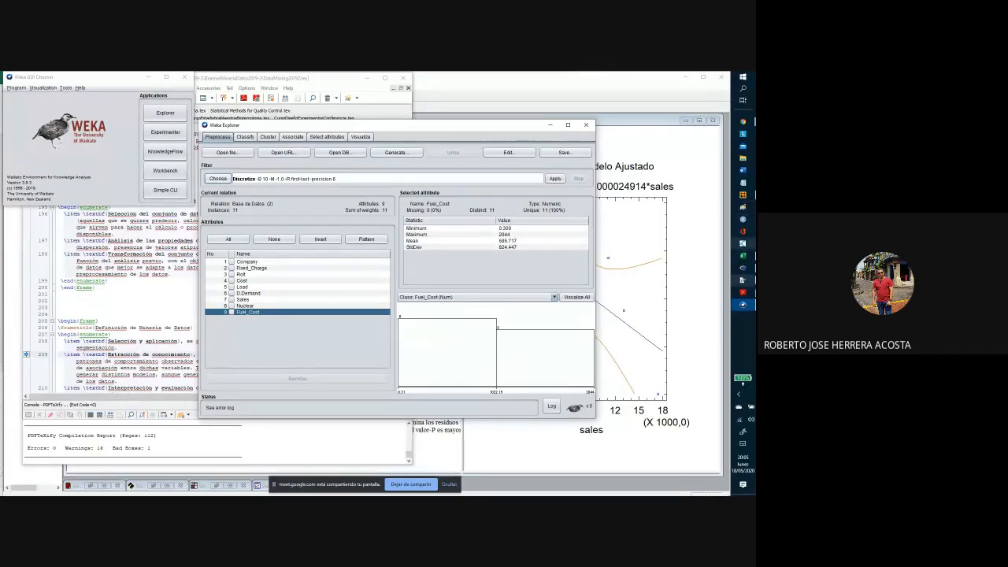
Step: Switch to Chrome, check the Google Meet call, and return to the eCampus assignment page
click(745, 124)
click(667, 131)
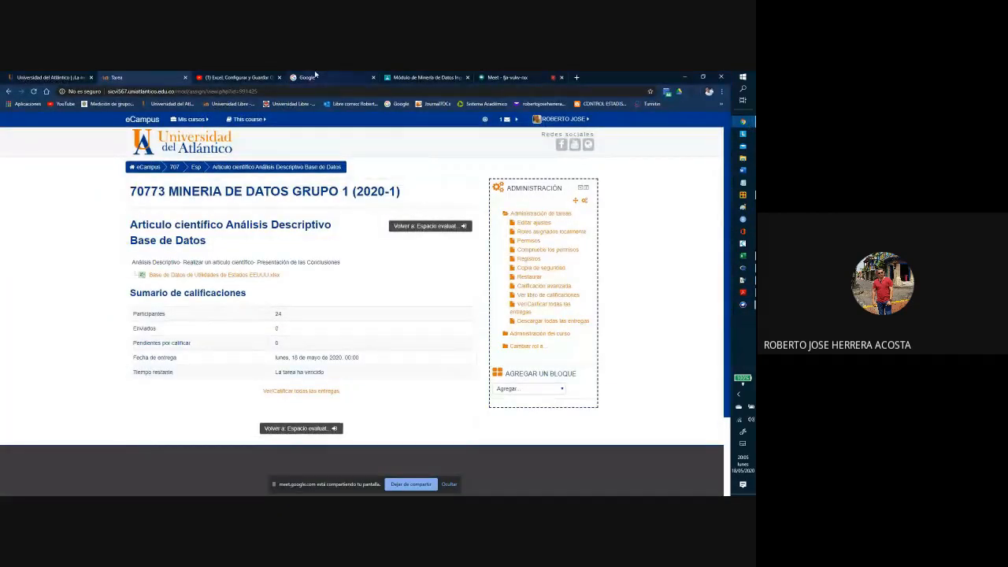
click(494, 79)
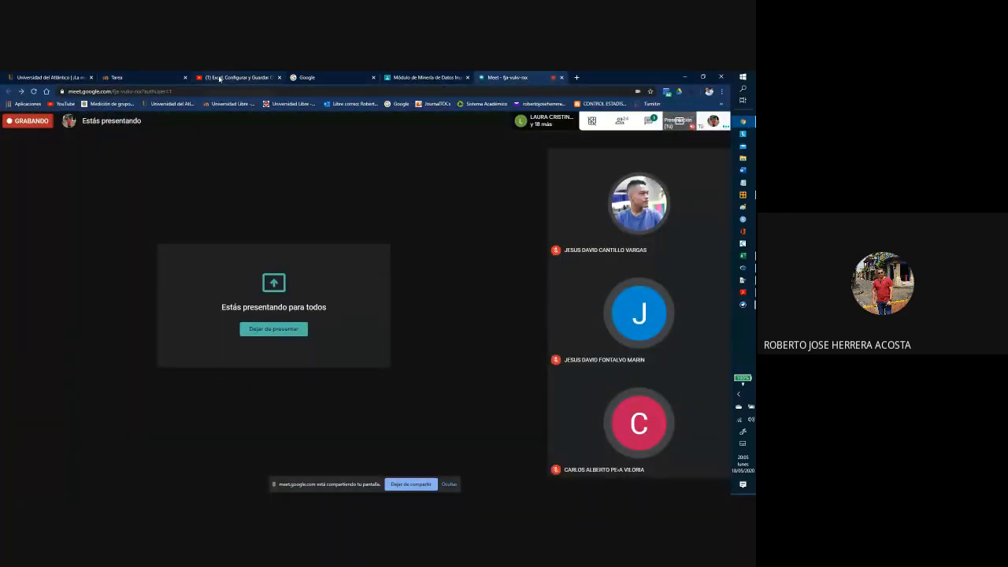
click(149, 79)
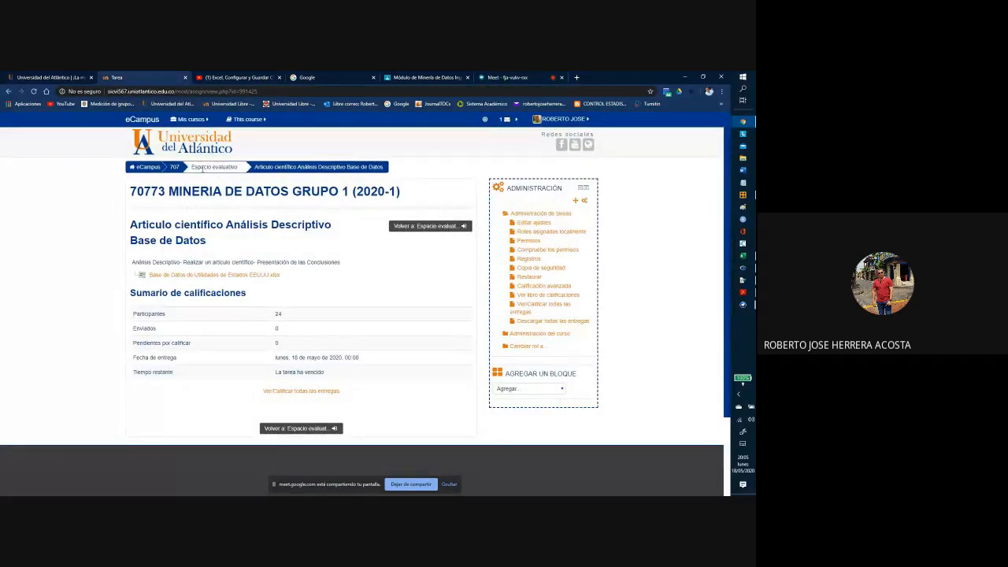
Step: Open the course page 70773 MINERIA DE DATOS GRUPO 1 (2020-1) from the list of own courses
click(251, 119)
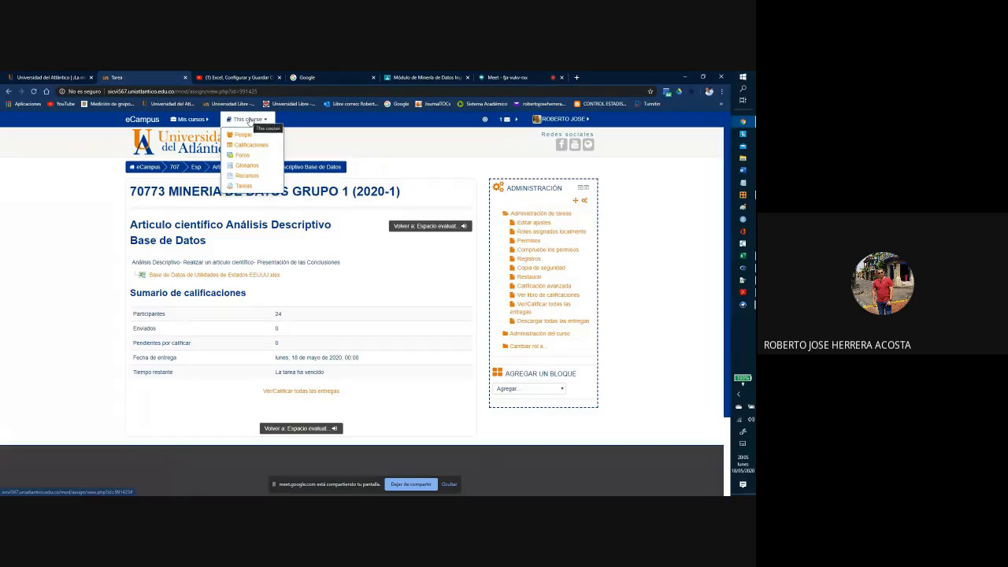
click(193, 118)
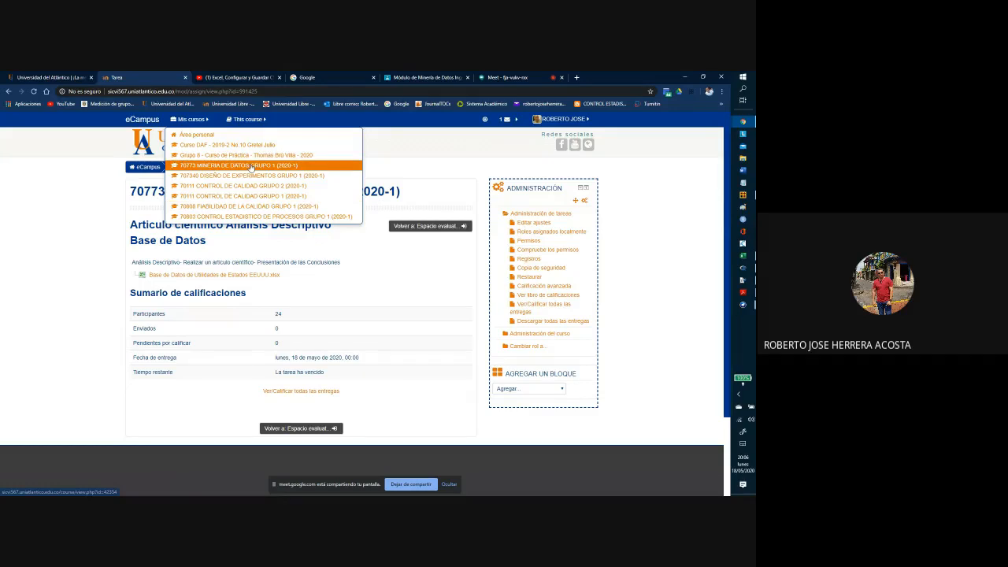
click(250, 166)
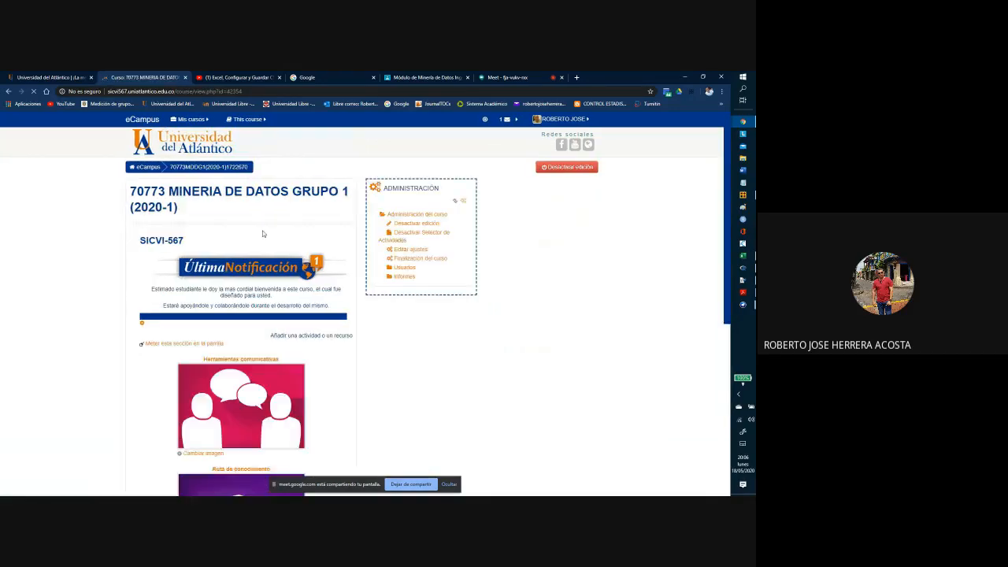
Step: Examine the topics and resources of units 1 to 4 and the Espacio evaluativo activities on the course page
scroll(264, 233, down, 1)
scroll(264, 233, down, 9)
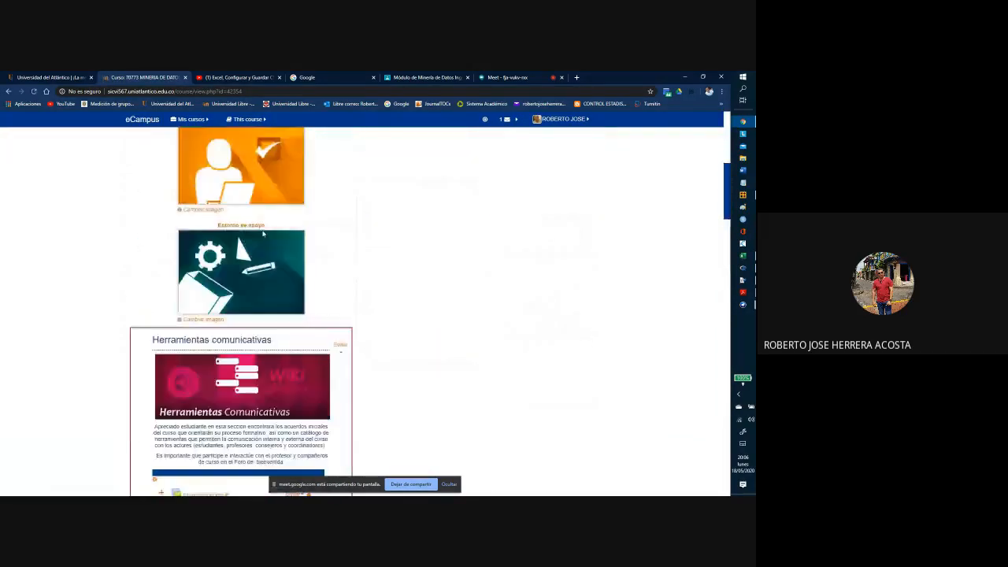
scroll(265, 235, down, 4)
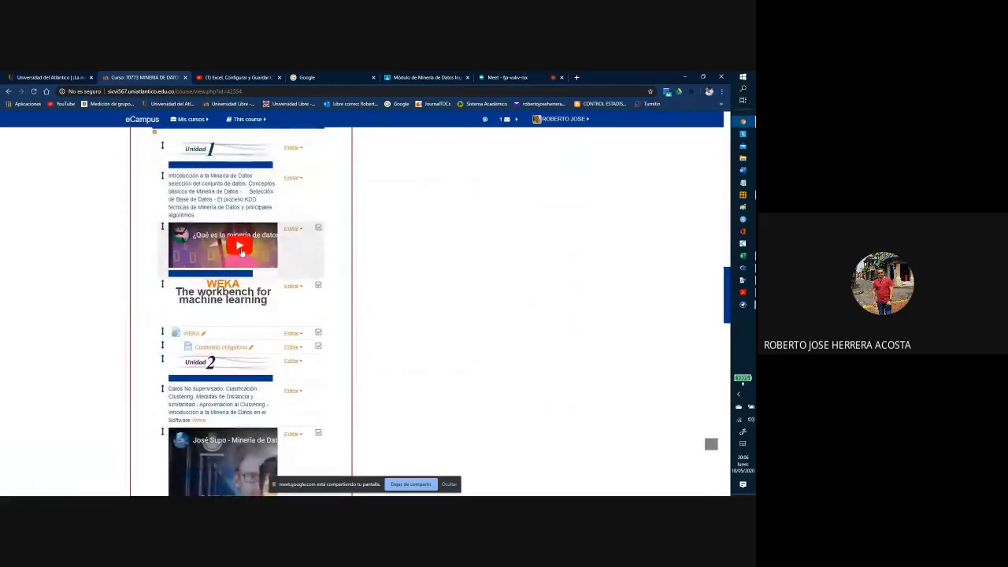
scroll(241, 252, down, 5)
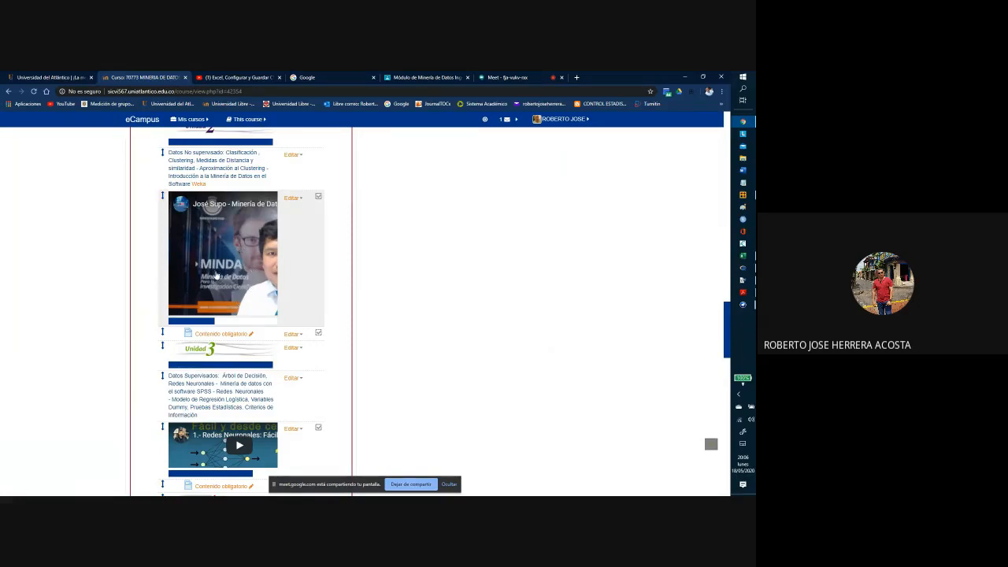
scroll(221, 261, down, 2)
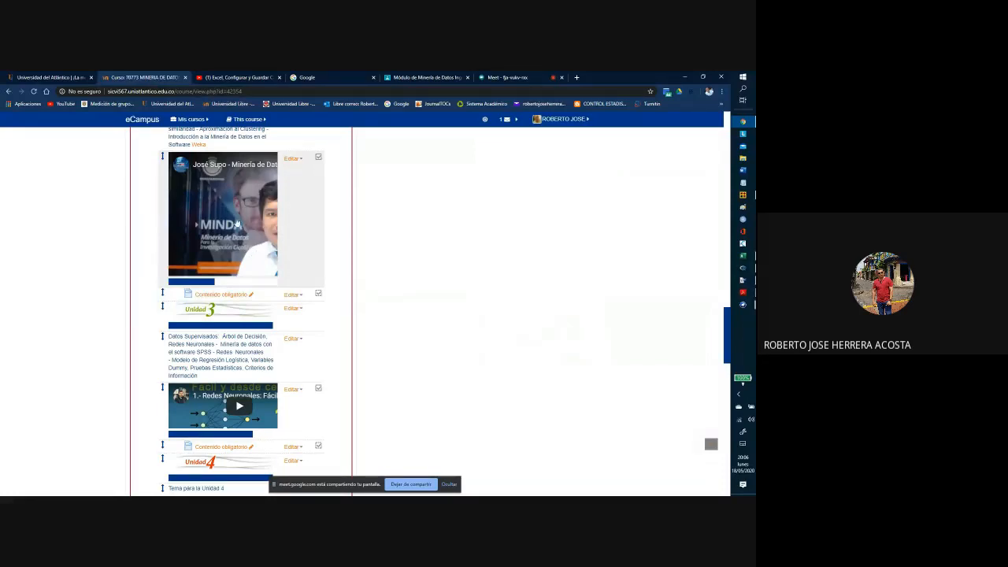
scroll(242, 249, down, 1)
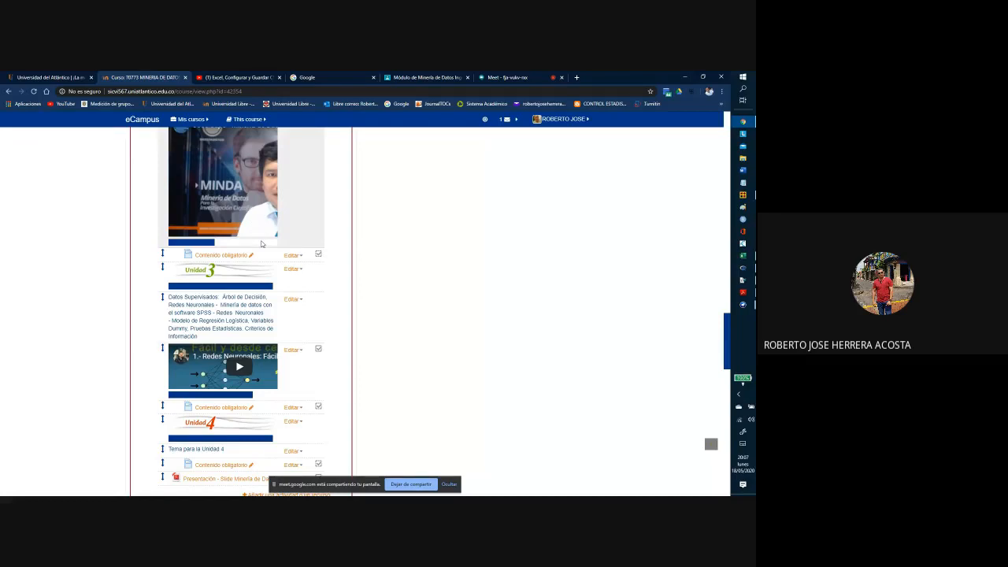
scroll(263, 243, down, 1)
scroll(263, 243, down, 10)
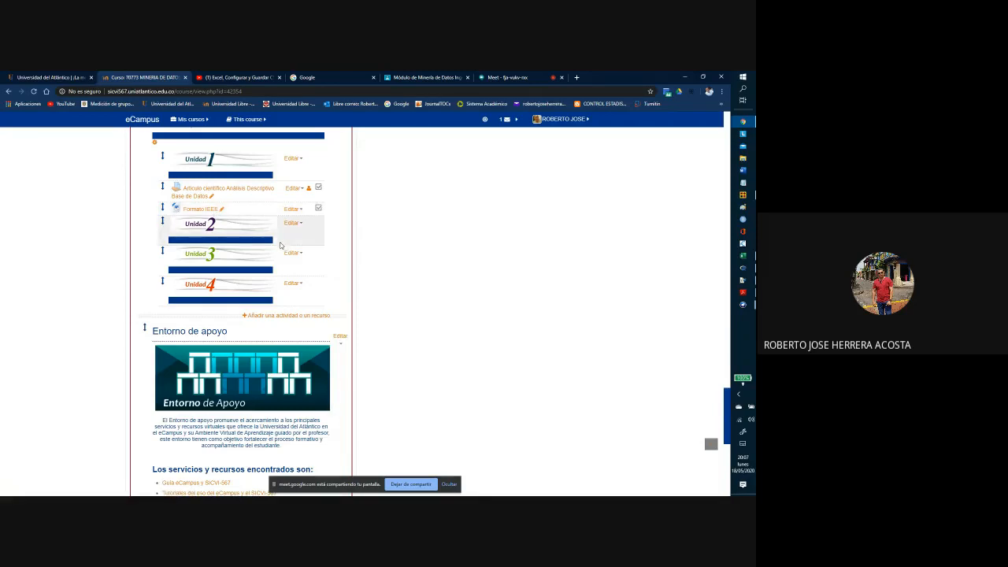
scroll(281, 245, up, 10)
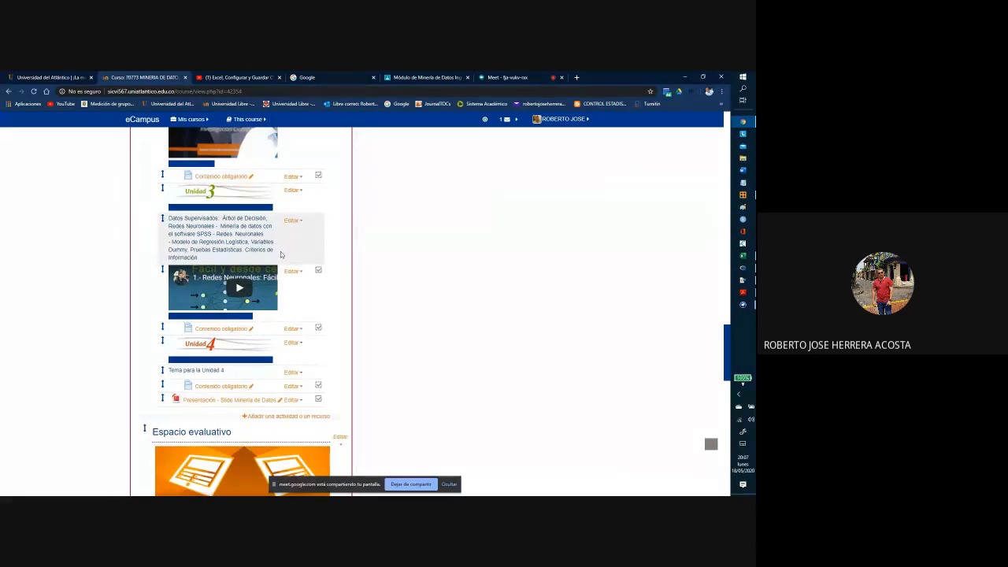
scroll(280, 255, up, 3)
scroll(281, 255, up, 10)
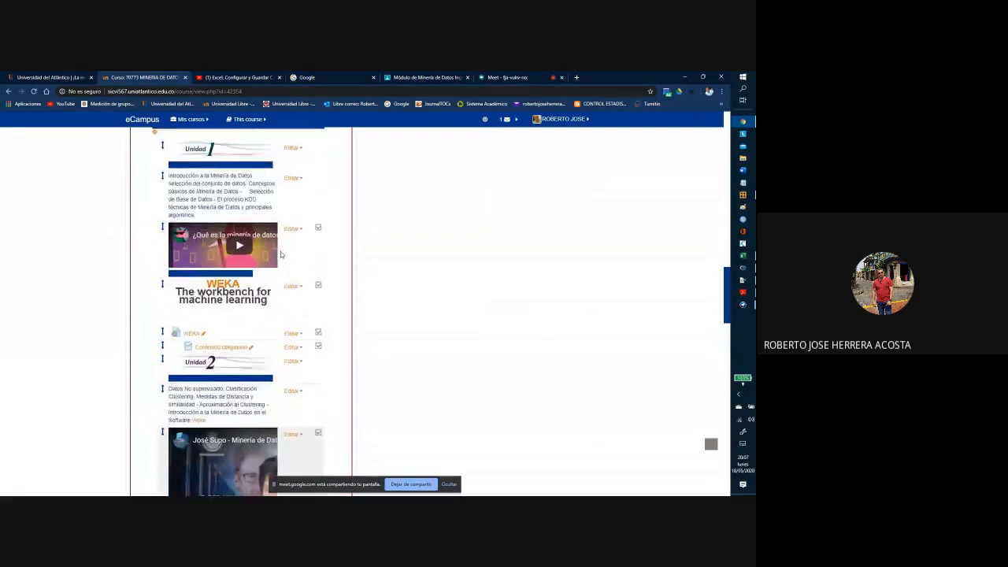
scroll(280, 255, up, 10)
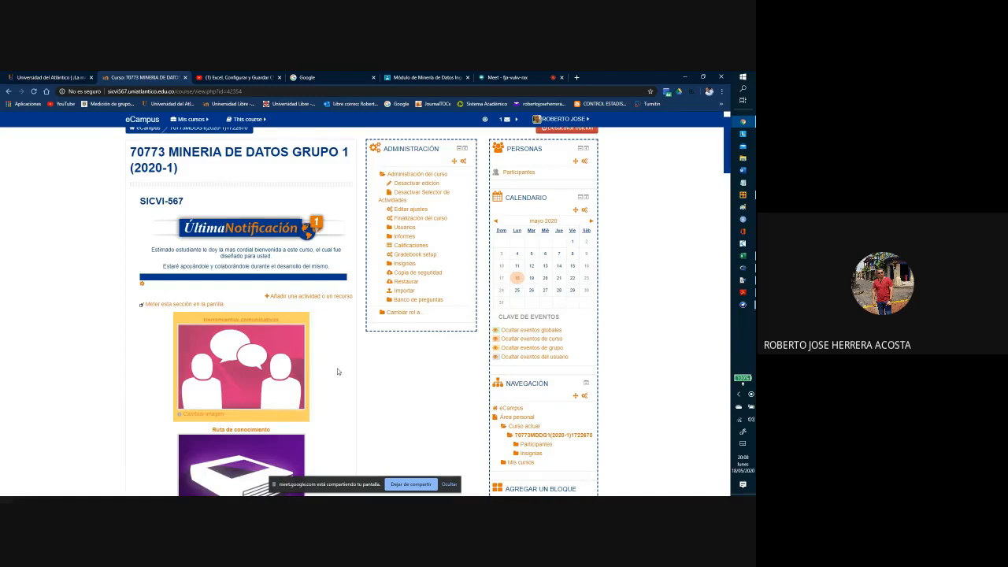
Step: Open the course's participants list and look through the enrolled users and their last access
scroll(344, 378, down, 3)
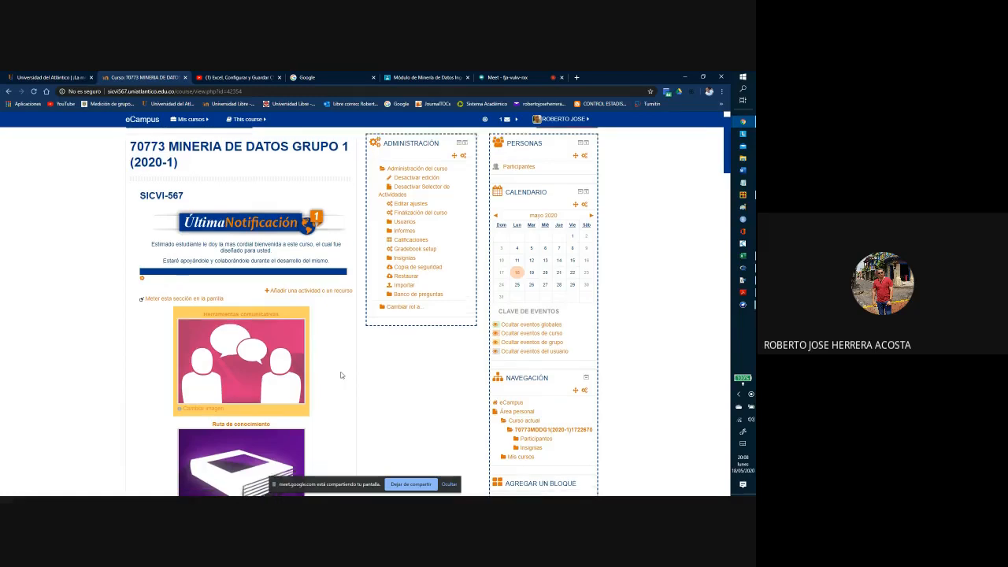
scroll(341, 375, down, 5)
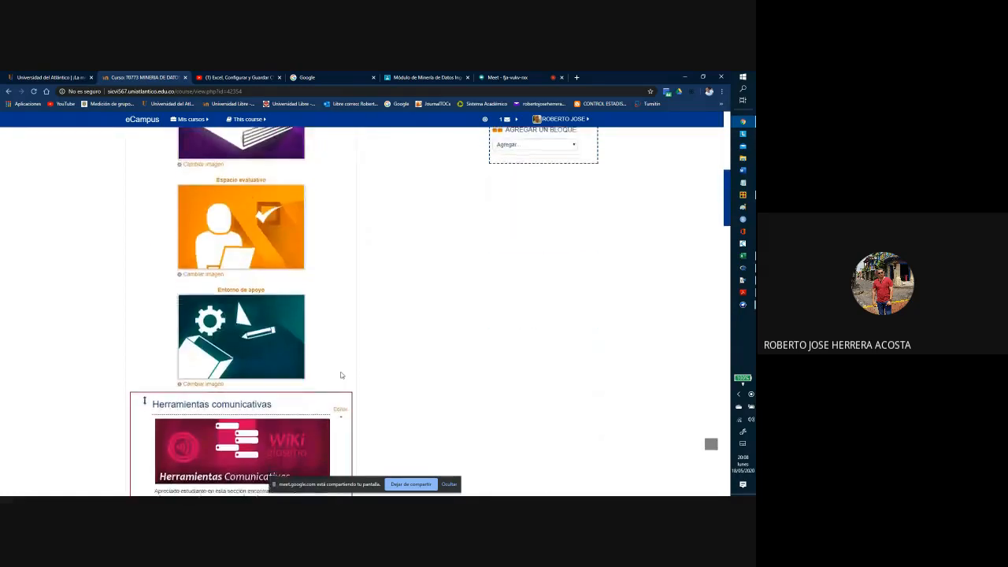
scroll(342, 375, up, 10)
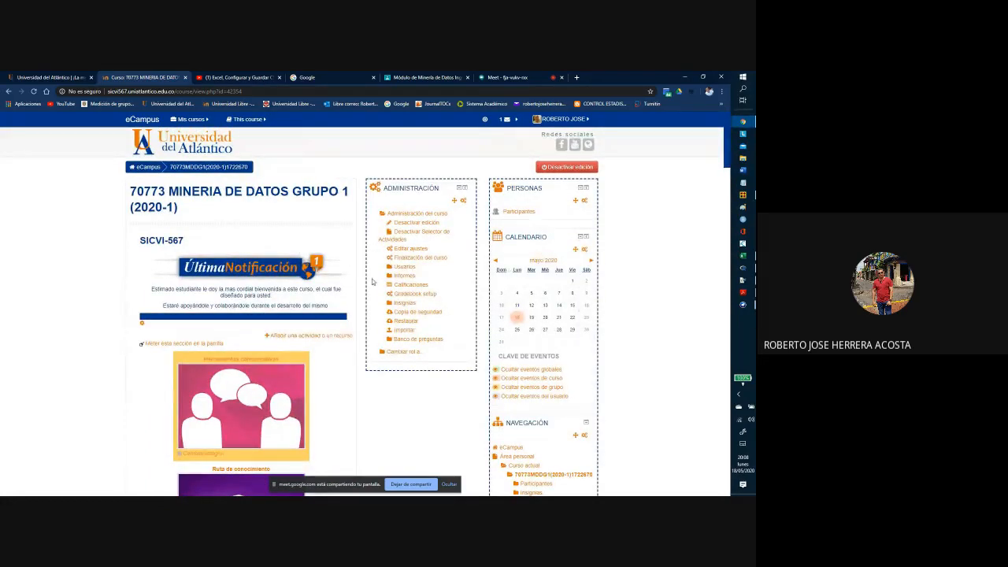
scroll(310, 296, down, 2)
scroll(309, 295, up, 2)
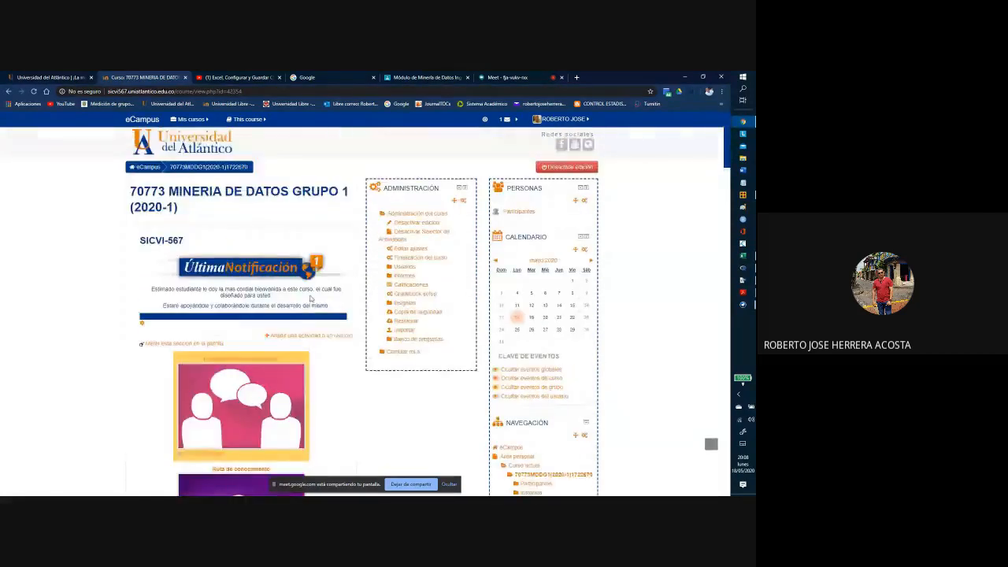
click(525, 211)
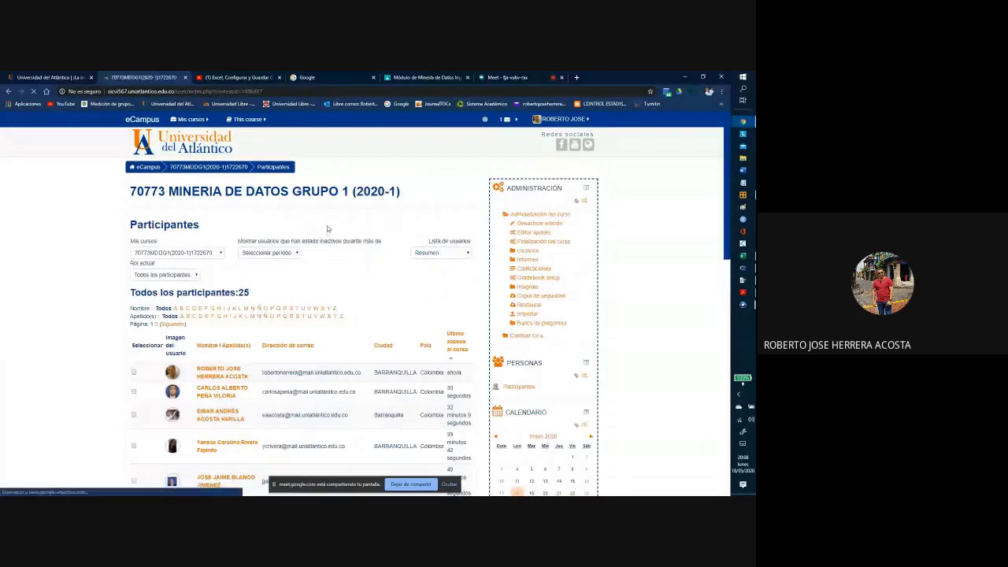
scroll(327, 225, down, 1)
scroll(327, 228, down, 4)
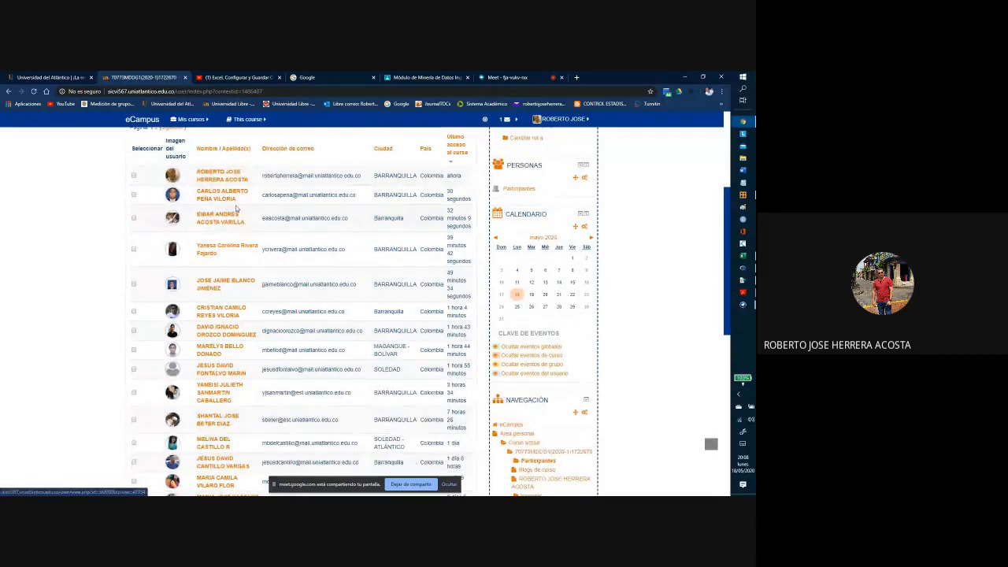
scroll(237, 206, up, 1)
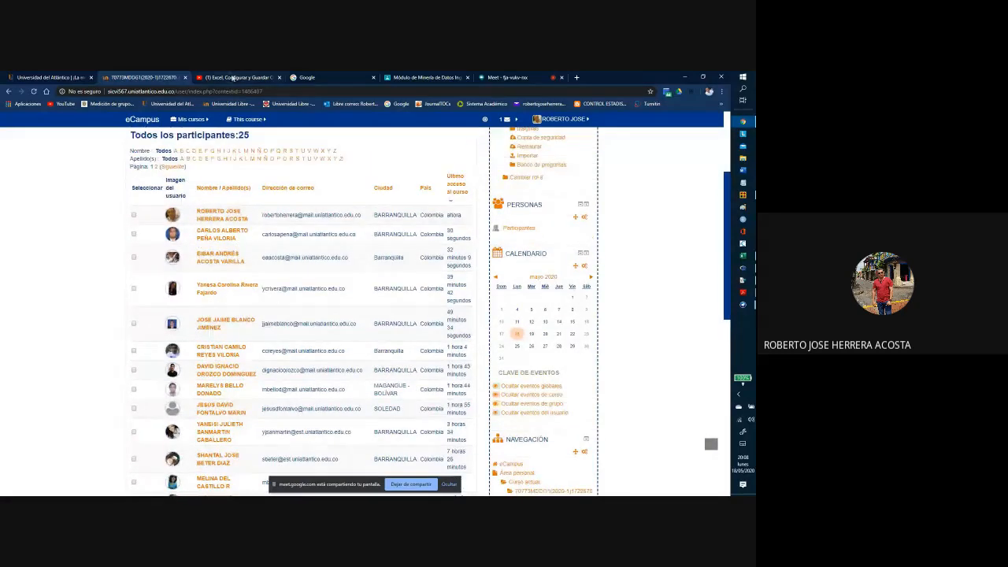
Step: Check the Google Meet call and the YouTube video on saving Excel as CSV, and return to the eCampus participants list
mouse_move(245, 119)
click(512, 77)
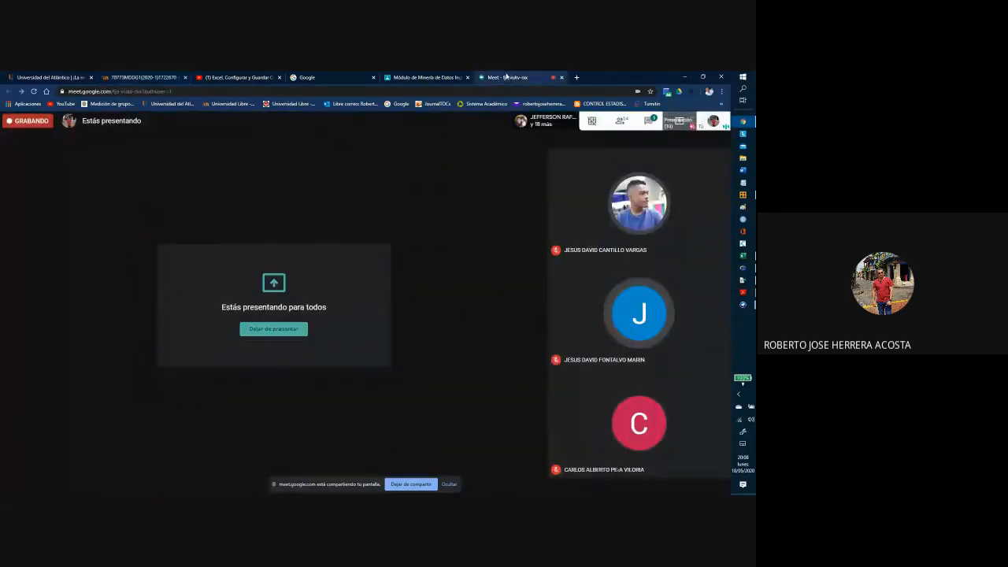
click(222, 78)
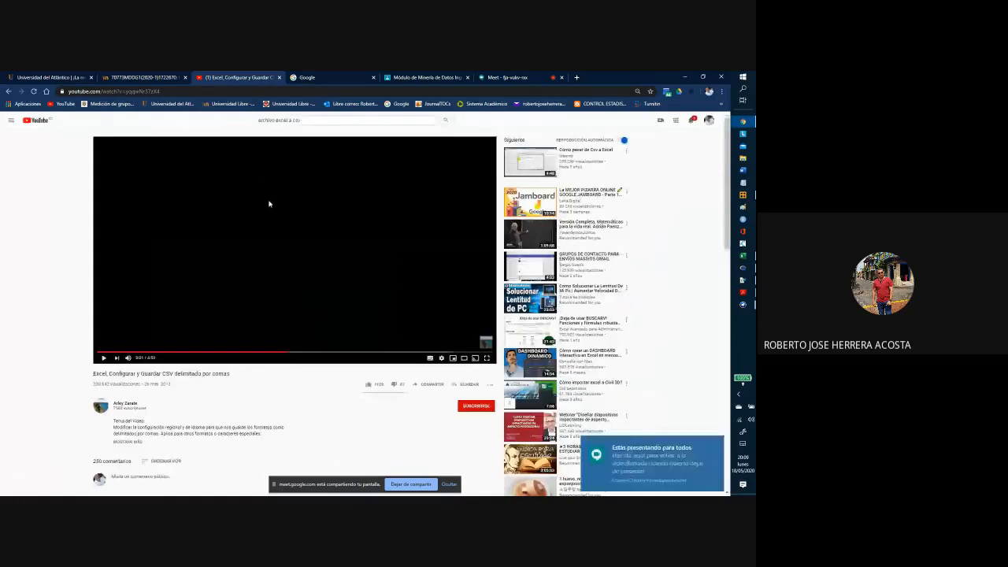
click(147, 78)
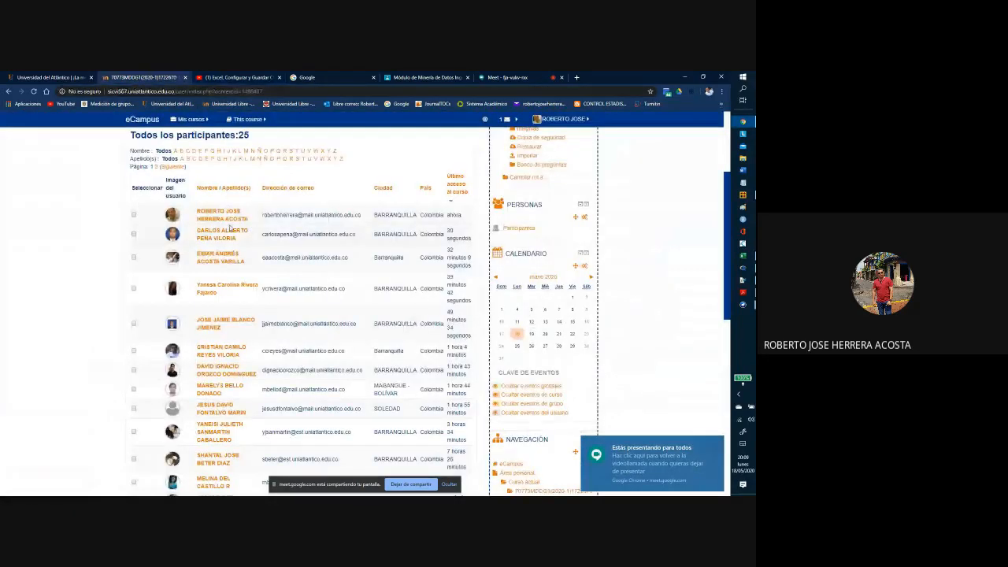